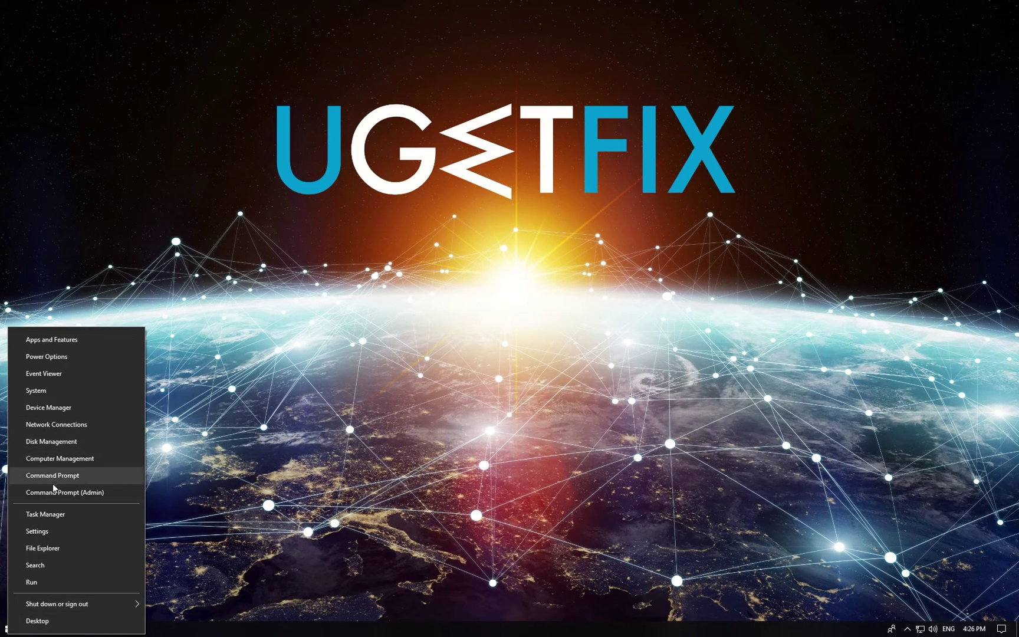
Open an administrator Command Prompt from the Win+X power-user menu.
left_click(76, 492)
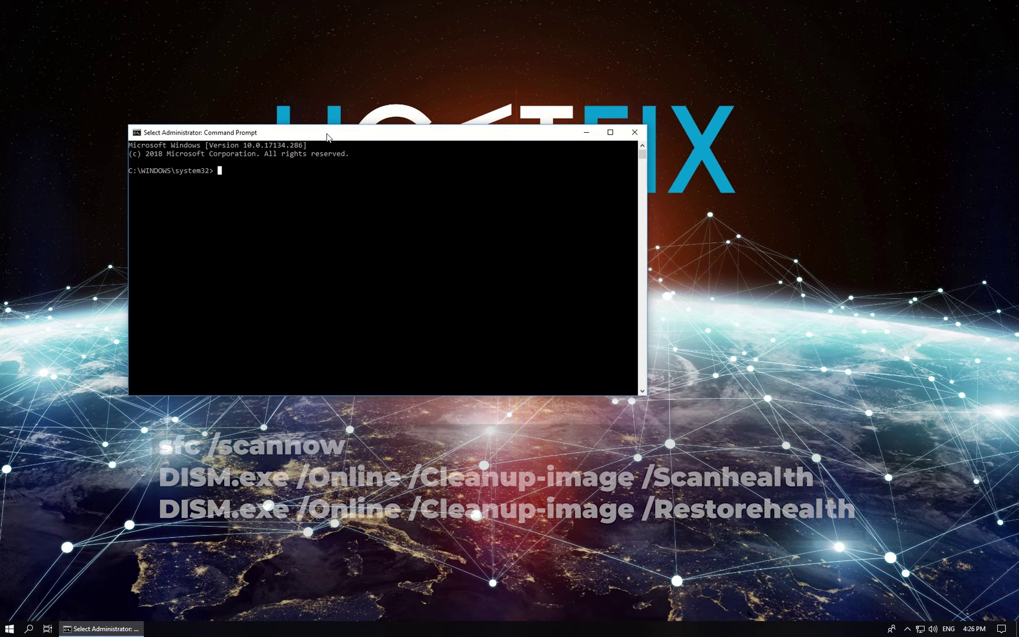
type("sfcsfg")
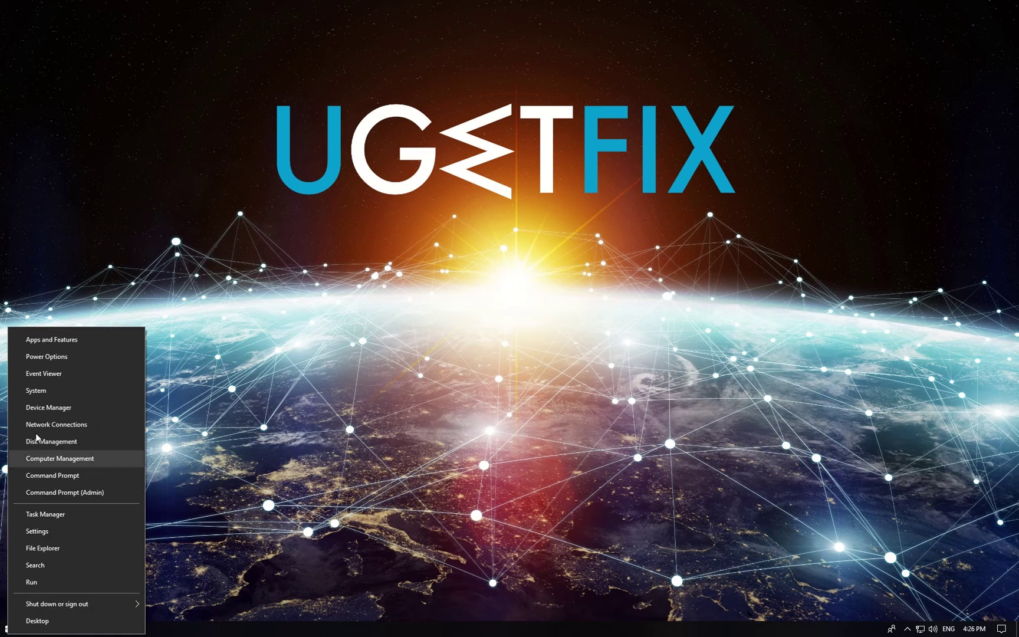
Launch a second elevated Command Prompt for the Windows Update folder and service reset.
left_click(56, 492)
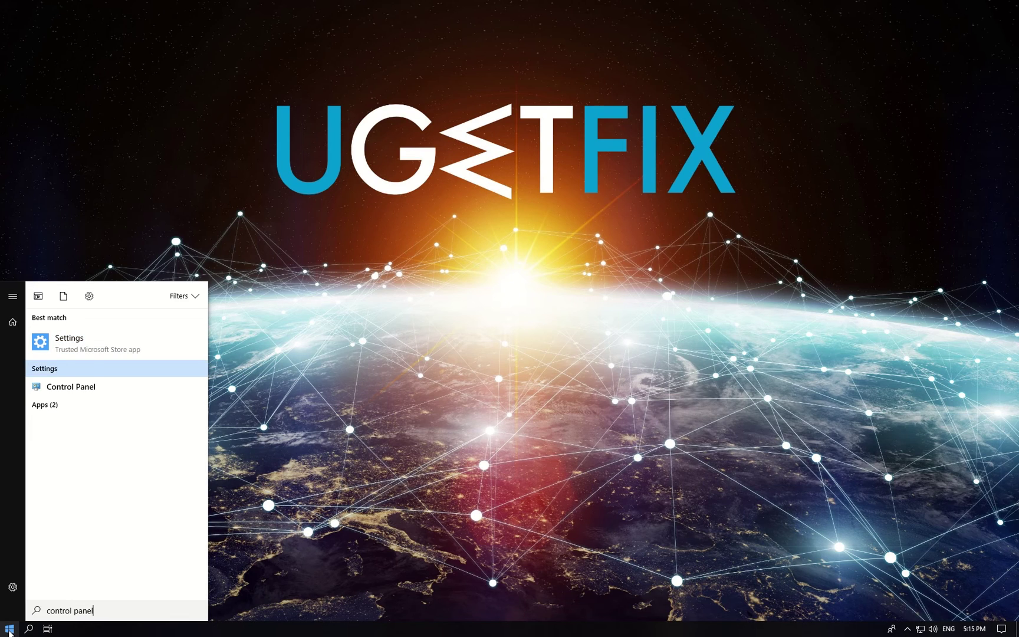
Launch Control Panel from the 'control panel' search results.
key("Down")
key("Return")
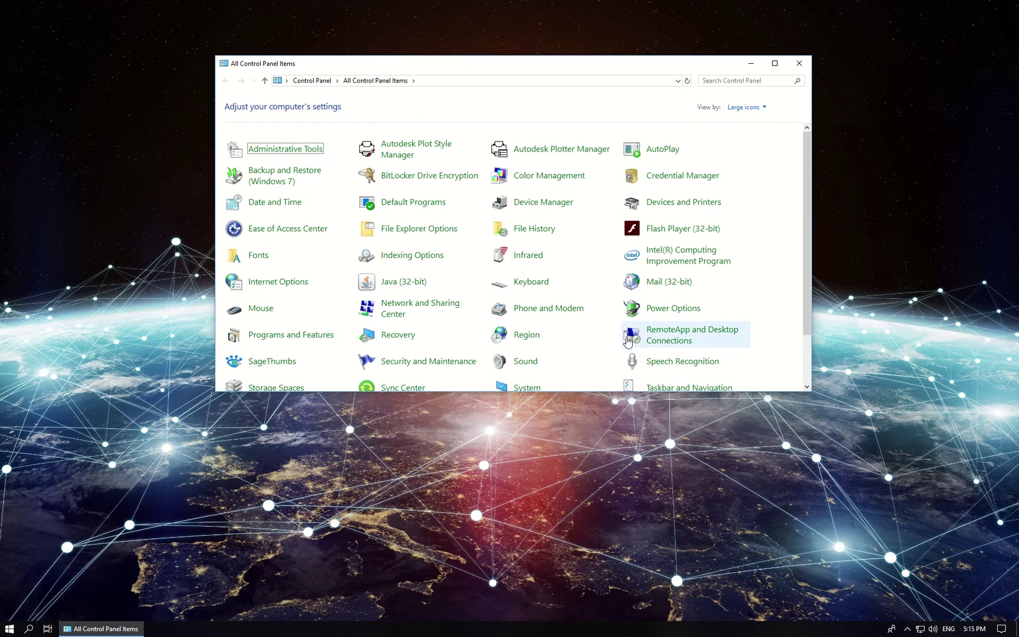
Enable .NET Framework 3.5 from Programs and Features, apply it, and begin restarting the PC.
left_click(292, 335)
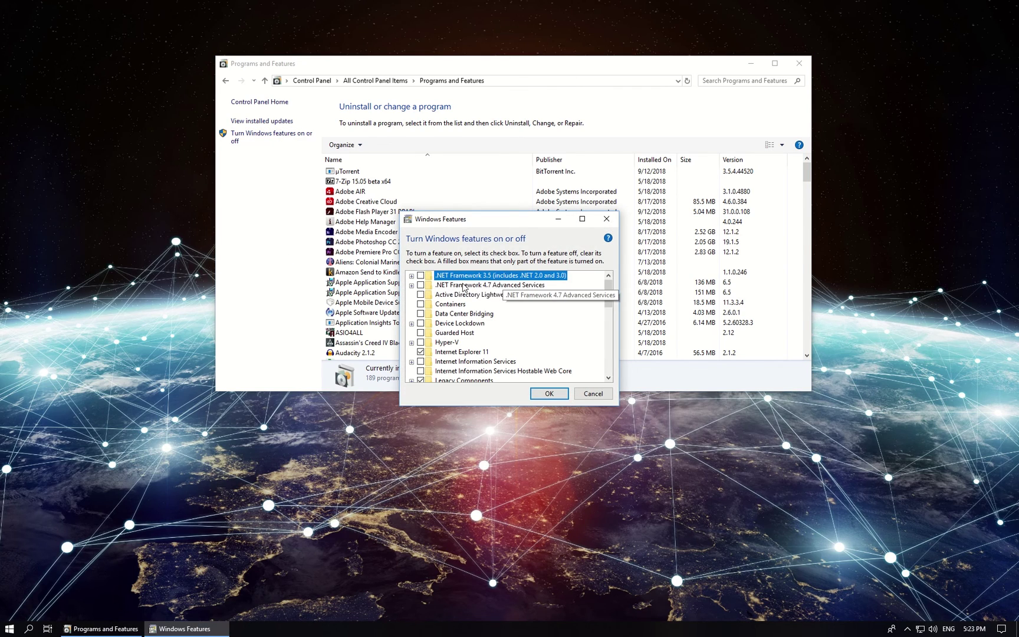
left_click(550, 394)
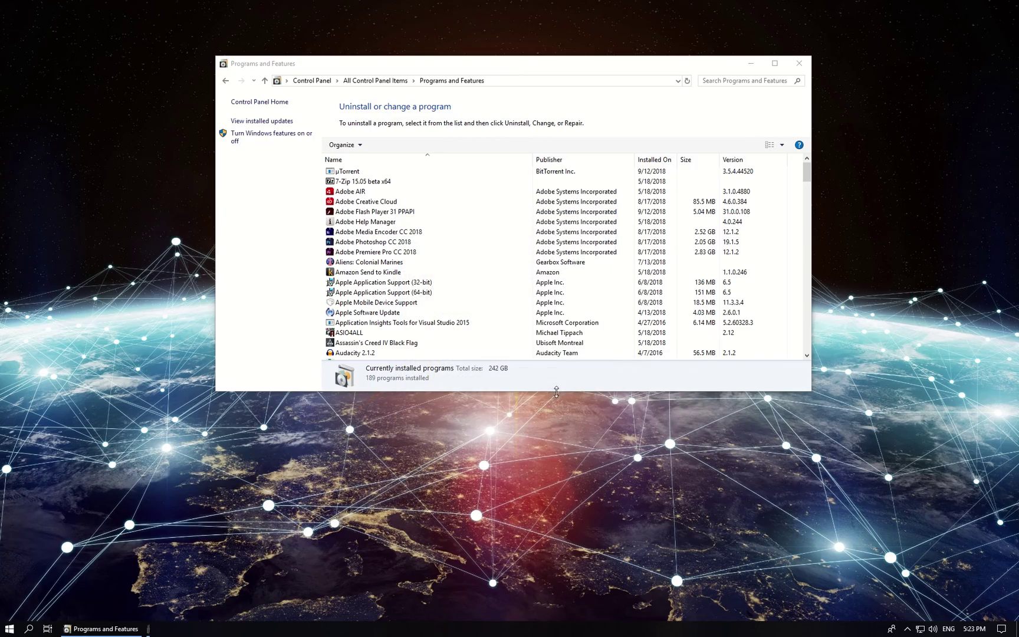
left_click(10, 628)
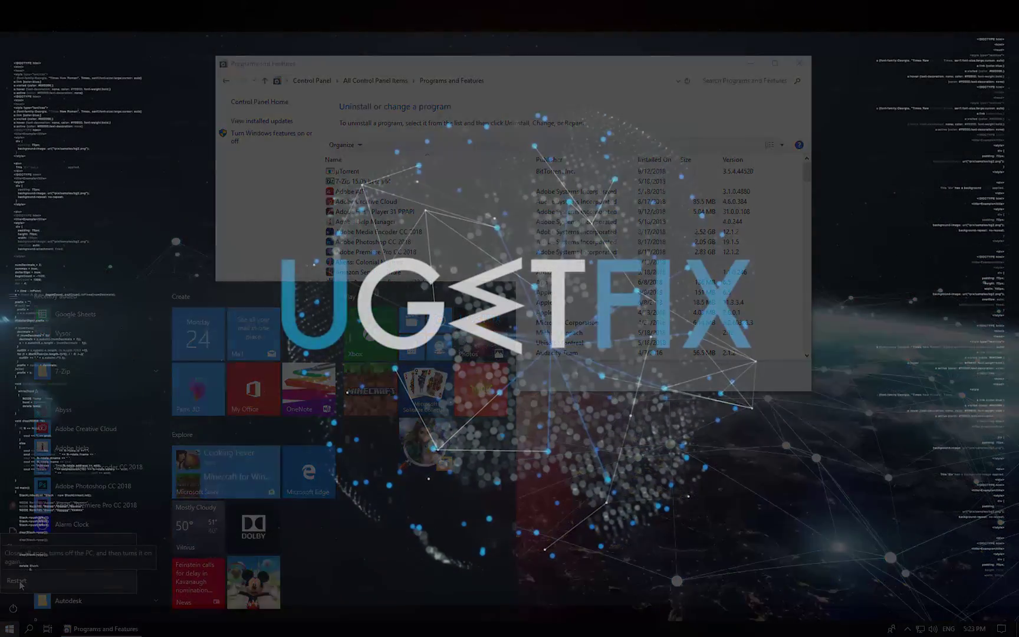